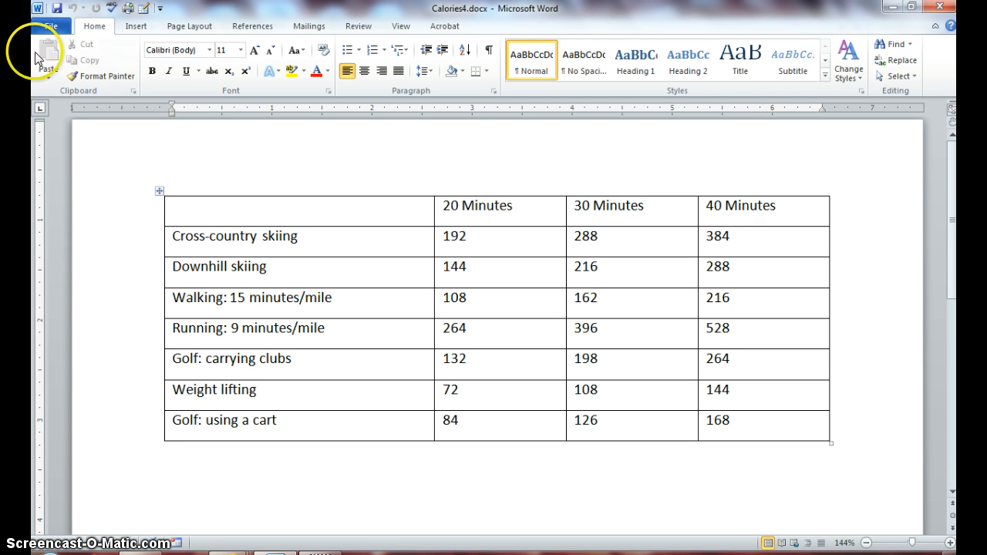
# Step: Save a copy of the document under the file name Calories5 in the Lesson 15 folder
pyautogui.click(52, 26)
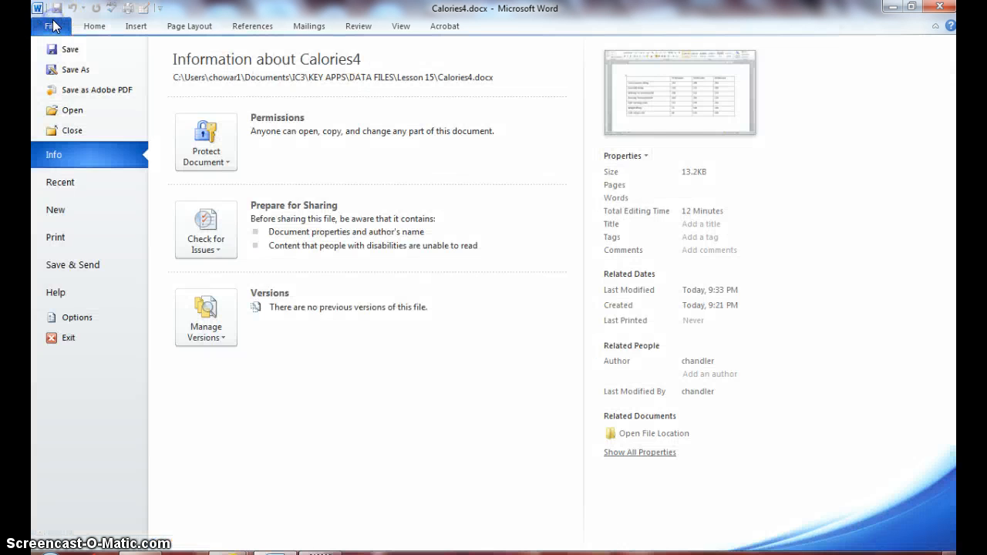
pyautogui.click(63, 70)
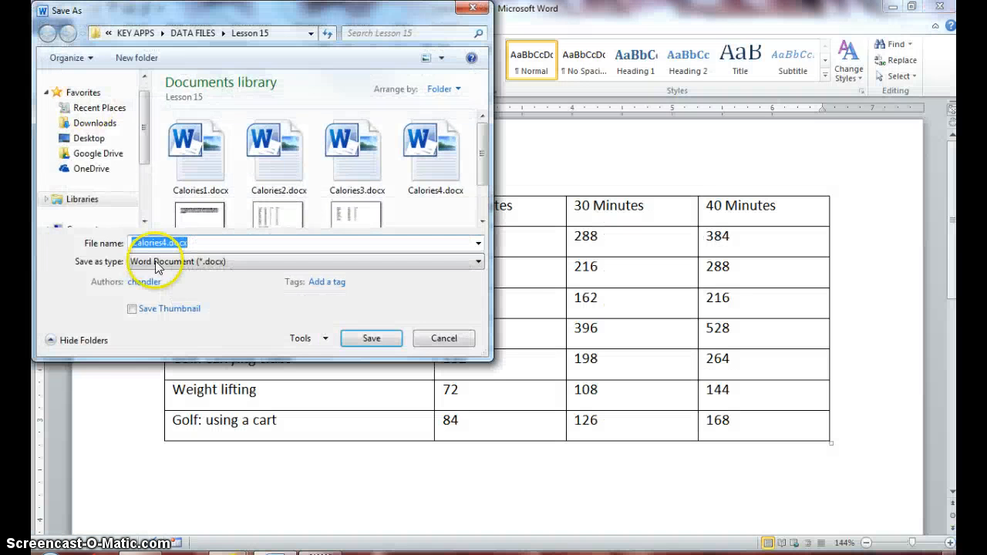
pyautogui.press('Right')
pyautogui.press('BackSpace')
pyautogui.press('BackSpace')
pyautogui.press('BackSpace')
pyautogui.press('BackSpace')
pyautogui.press('BackSpace')
pyautogui.press('BackSpace')
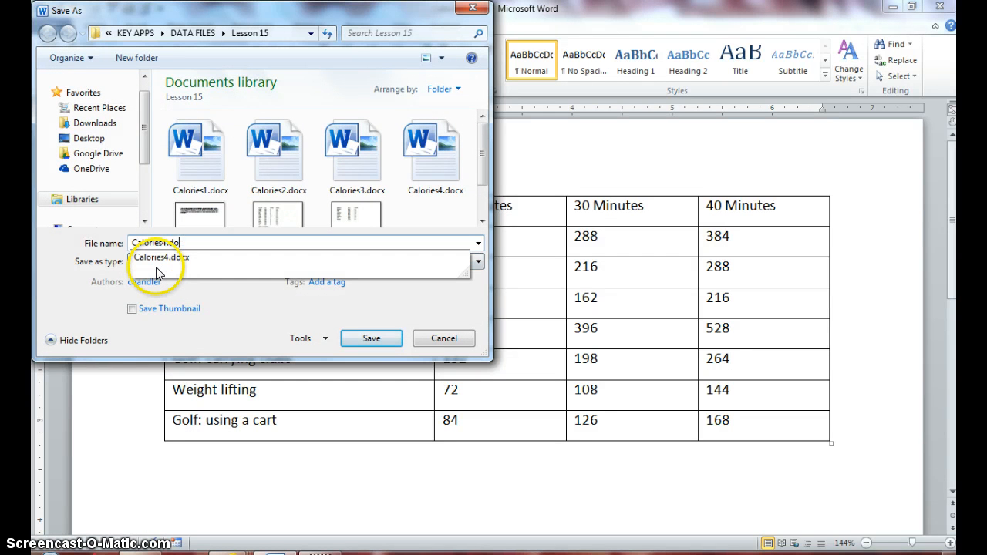
pyautogui.write('5')
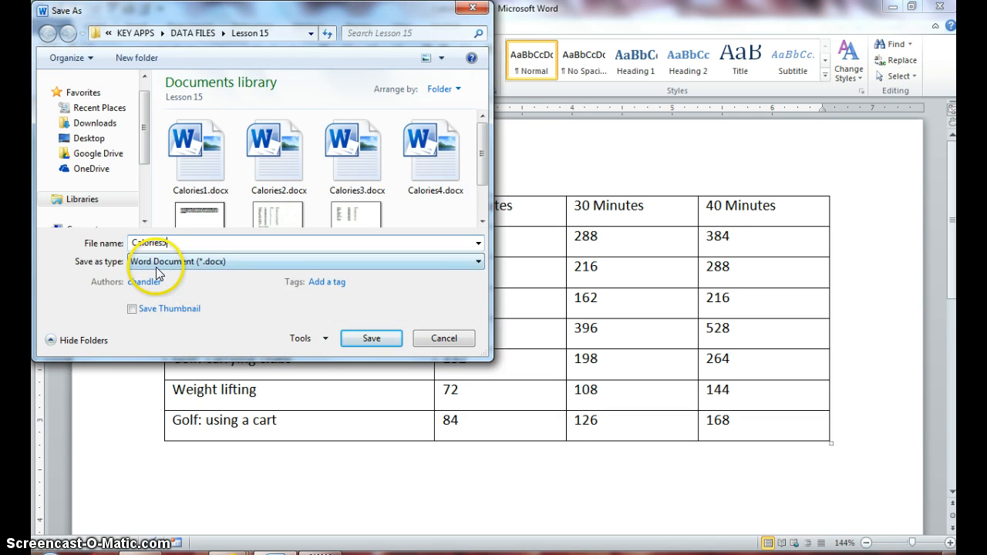
pyautogui.press('Return')
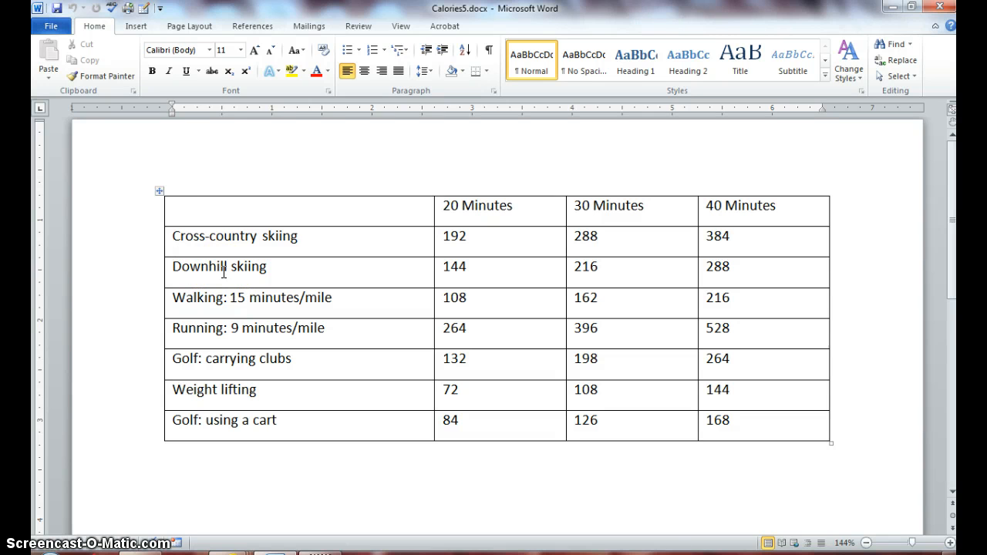
# Step: Insert a new row above the table's first row and merge its cells into one
pyautogui.click(177, 211)
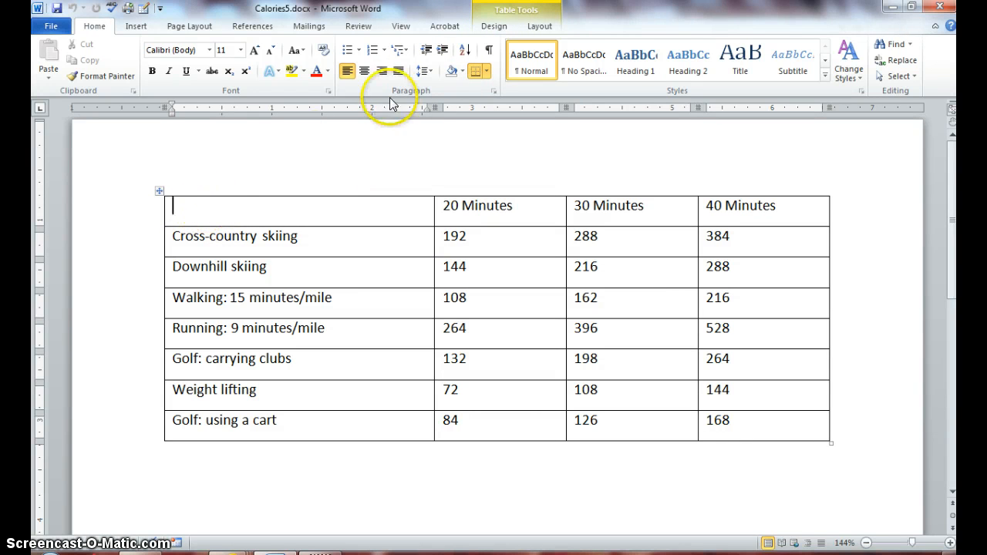
pyautogui.click(533, 28)
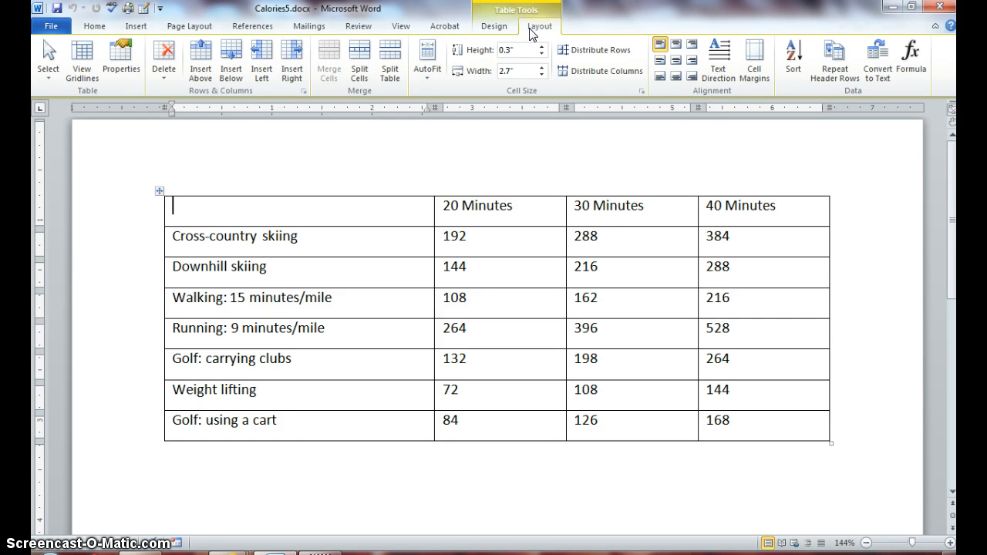
pyautogui.click(202, 68)
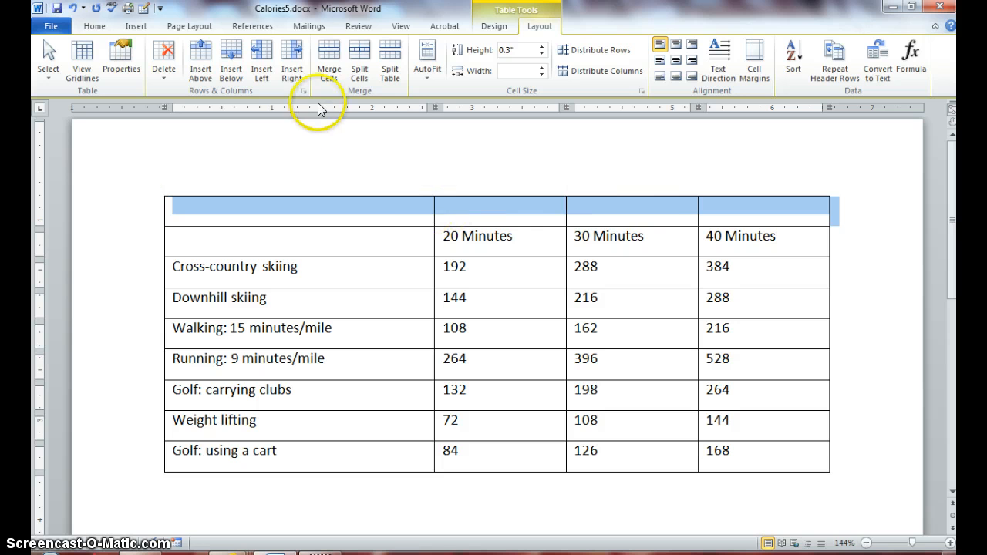
pyautogui.click(326, 58)
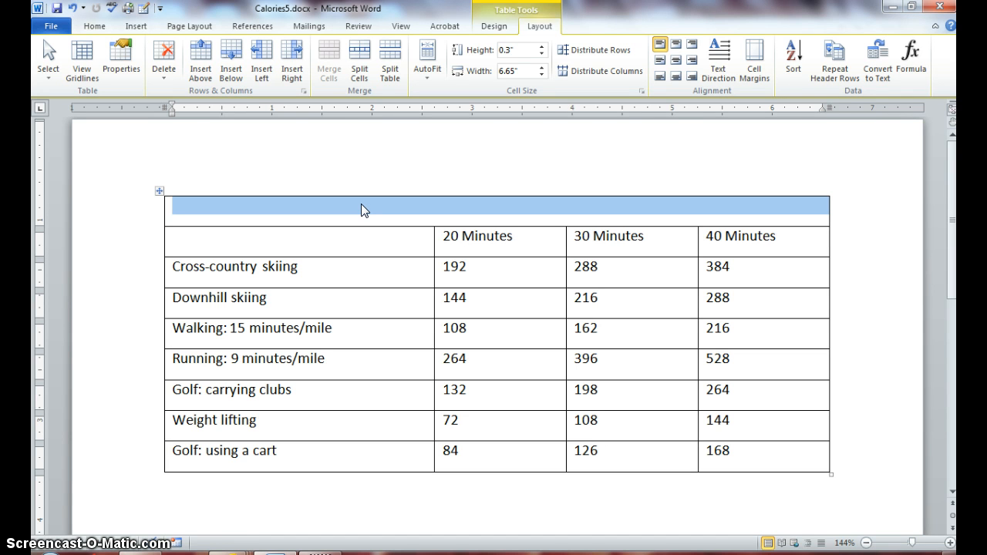
# Step: Split the merged top cell into 1 column and 2 rows
pyautogui.click(362, 55)
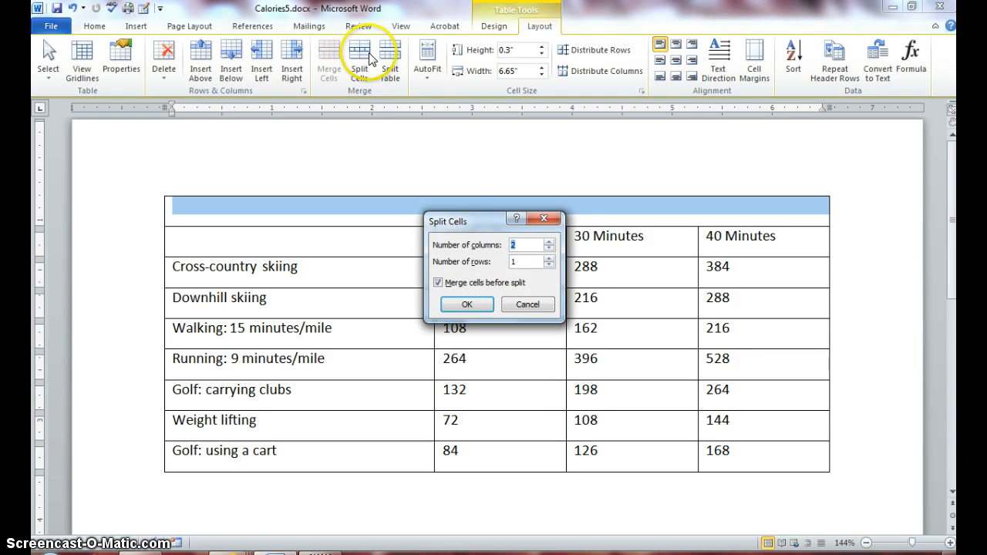
pyautogui.click(548, 248)
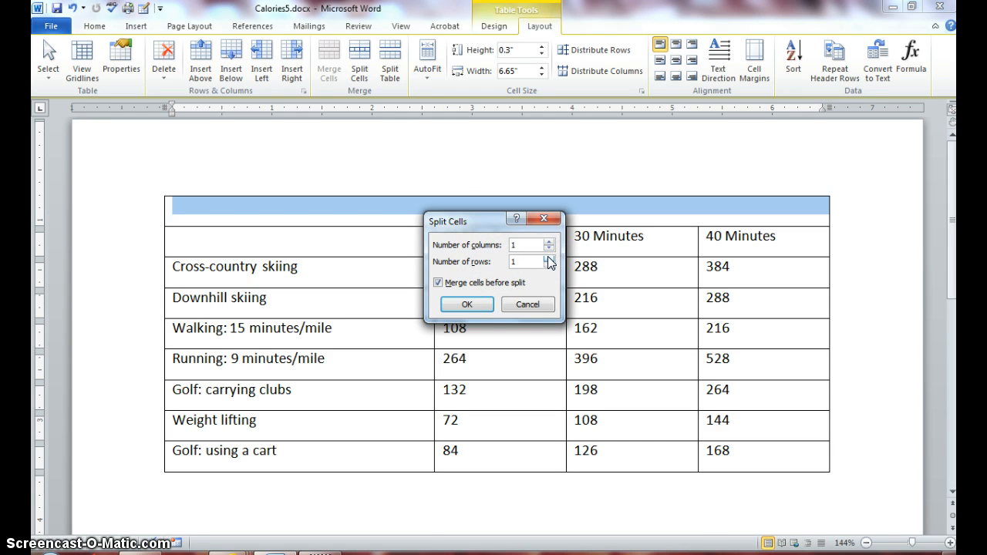
pyautogui.click(548, 259)
pyautogui.click(452, 306)
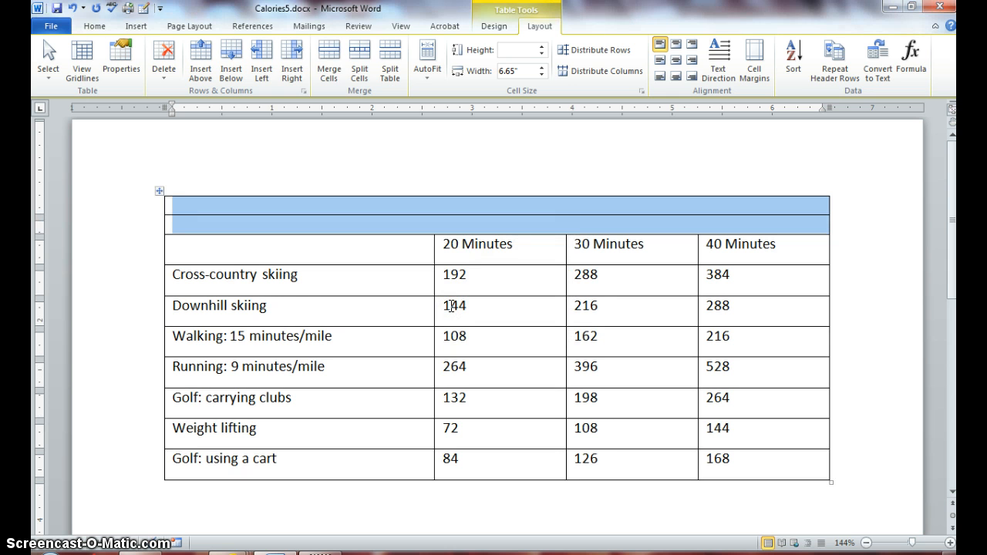
# Step: Enter "NUMBER OF CALORIES BURNED" in the table's top row, with "Body weight: 150 lbs." on a second line in the same cell
pyautogui.click(363, 204)
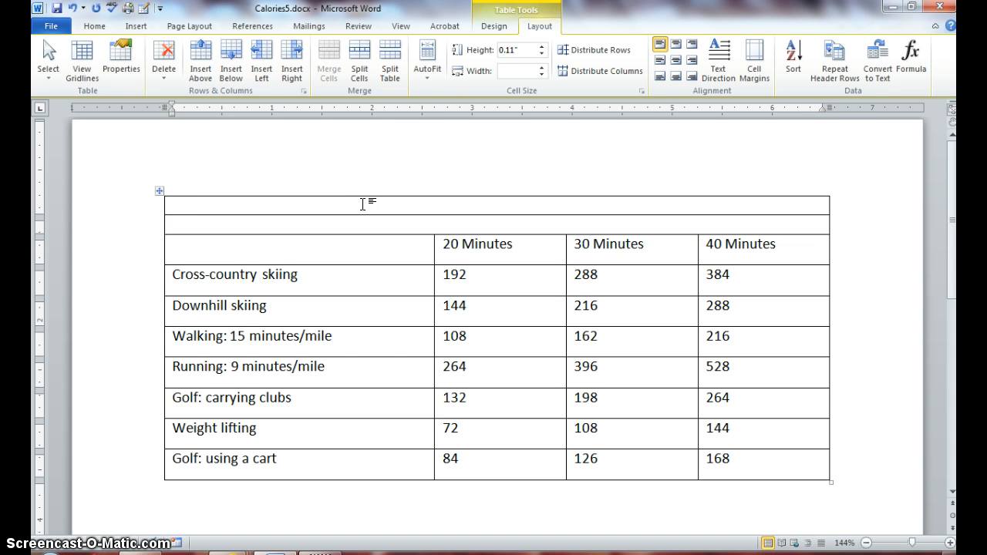
pyautogui.write('NUMBER O')
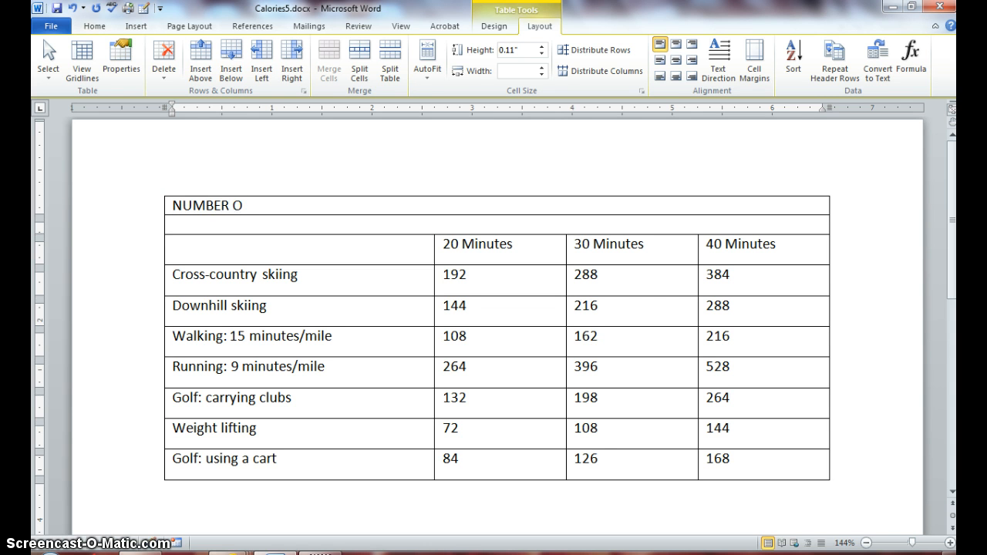
pyautogui.write('F CALORIESB')
pyautogui.press('BackSpace')
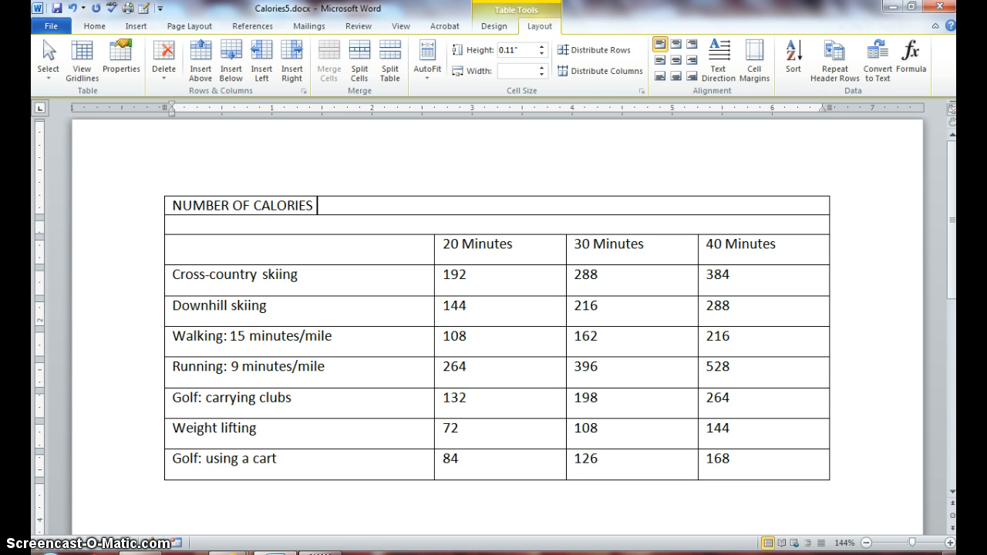
pyautogui.write('BURNED')
pyautogui.press('Return')
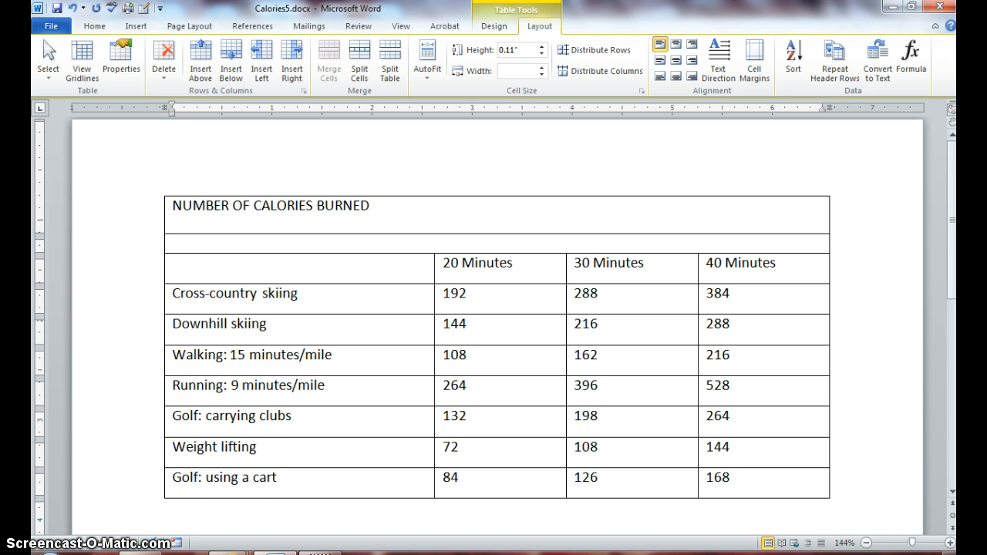
pyautogui.write('Body weight')
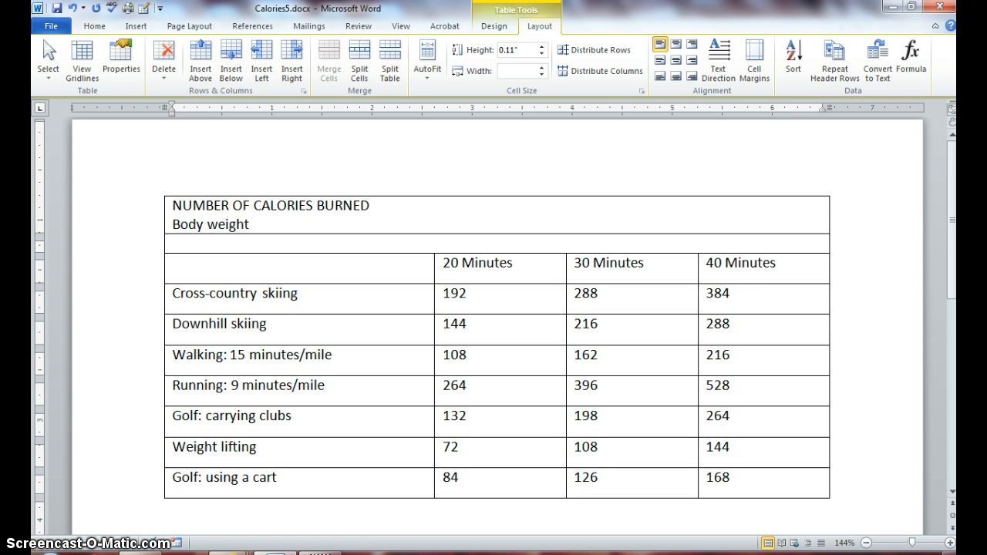
pyautogui.write(': 150 lbs.')
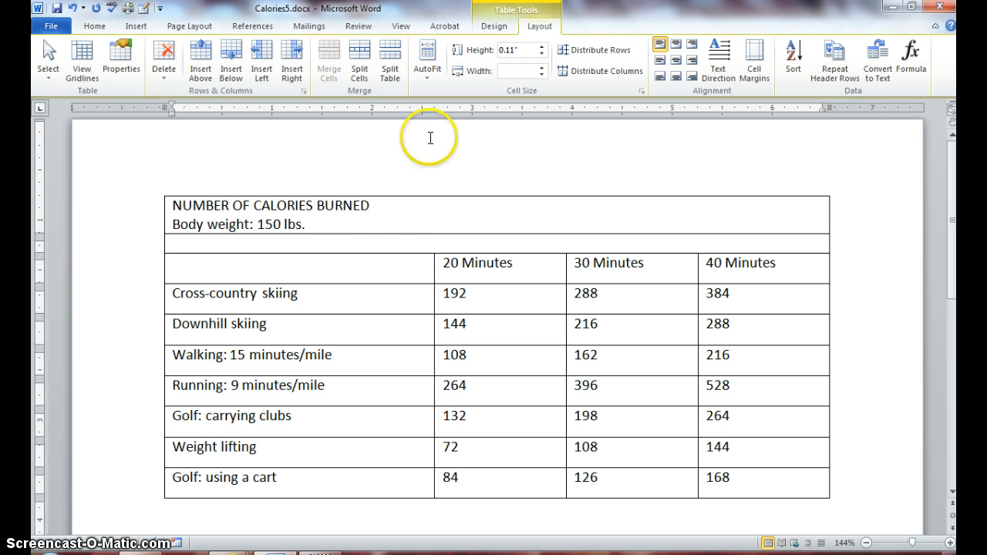
# Step: Split the empty second row into 2 columns and 1 row, and align its divider with the first column's border below
pyautogui.click(373, 242)
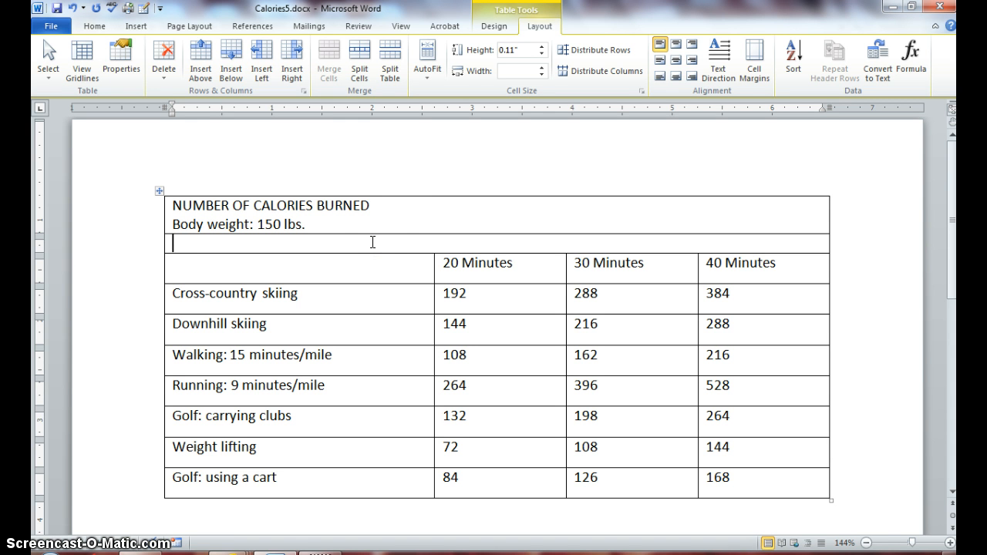
pyautogui.click(359, 54)
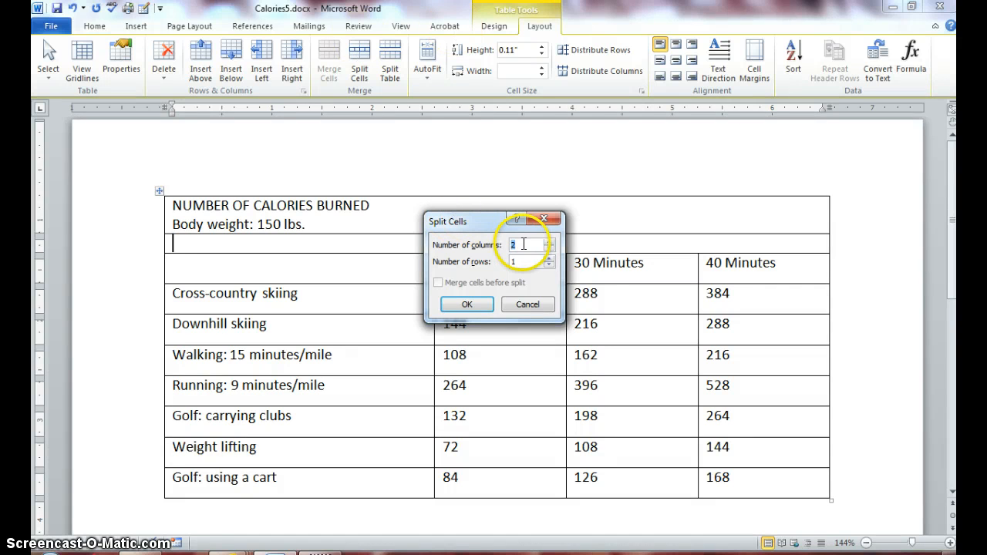
pyautogui.click(464, 304)
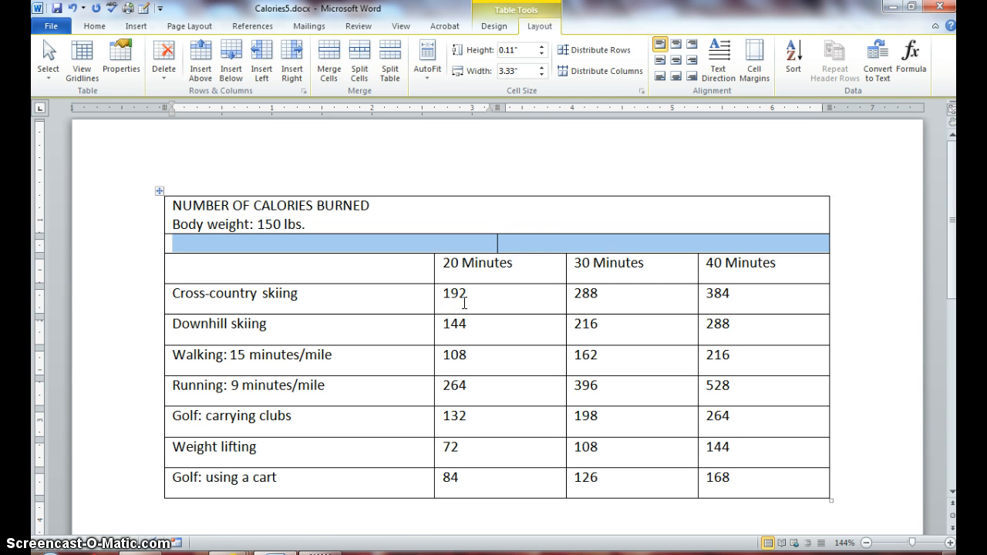
pyautogui.click(511, 221)
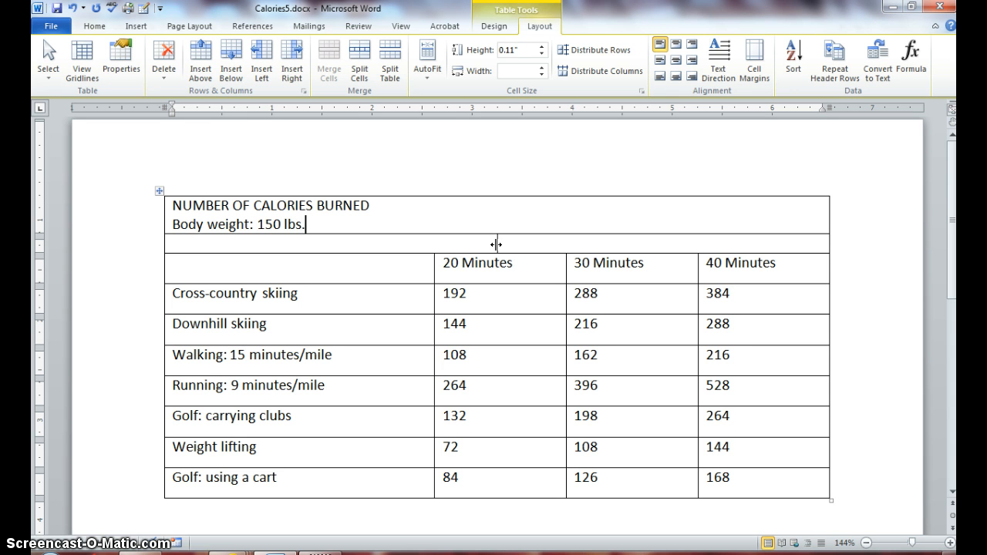
pyautogui.moveTo(496, 245); pyautogui.dragTo(433, 248)
# Step: Label the two cells of the second row "Activity" and "Length of Time"
pyautogui.scroll(-1, 430, 307)
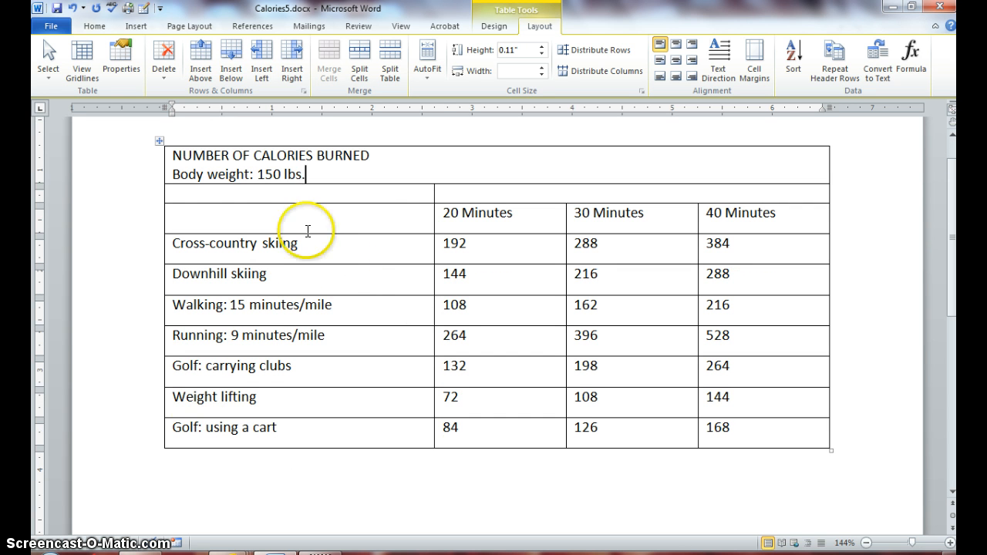
pyautogui.click(286, 196)
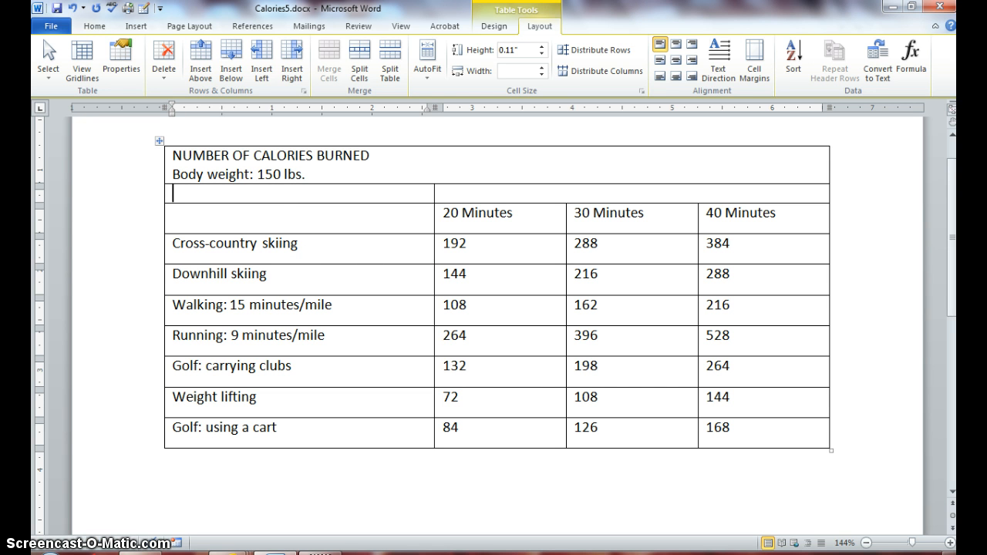
pyautogui.write('Activity')
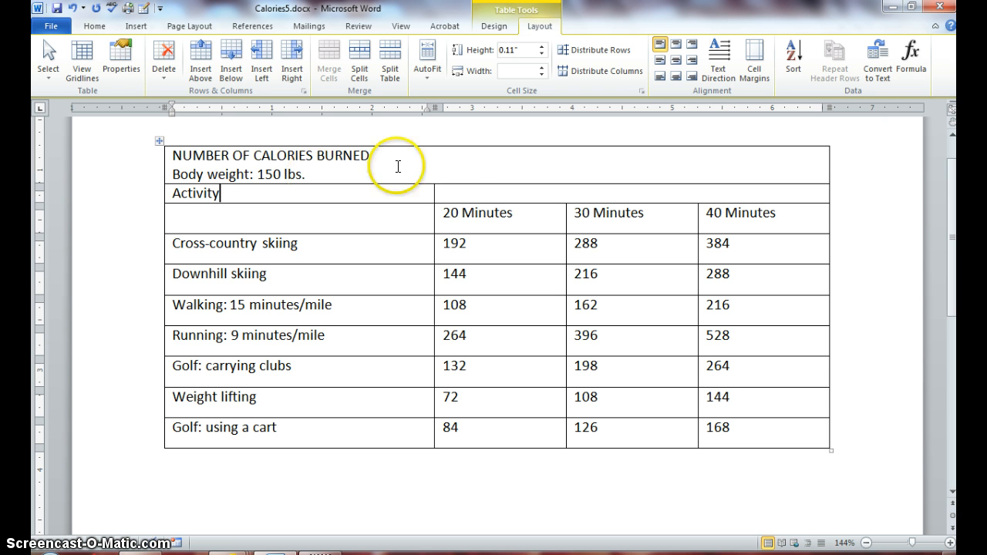
pyautogui.click(458, 190)
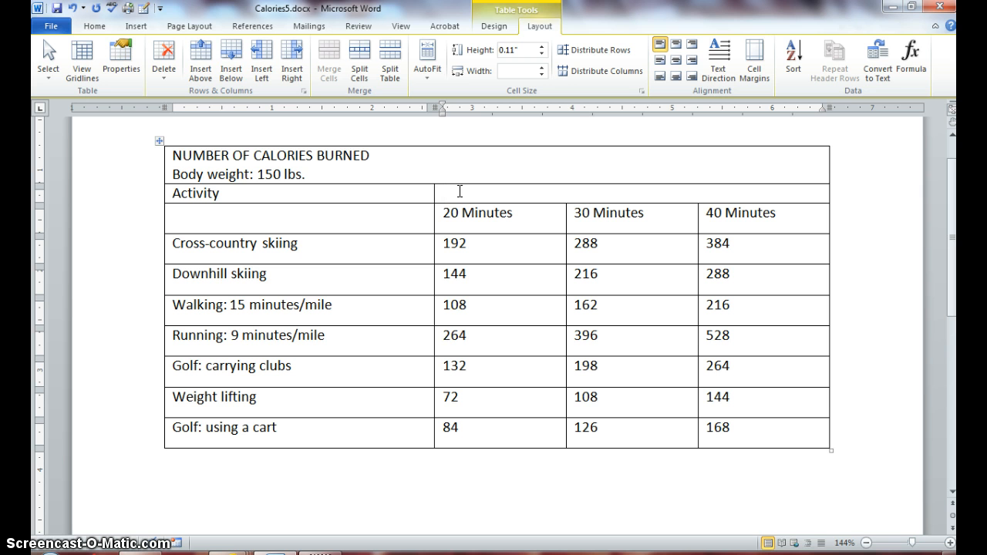
pyautogui.write('Length of')
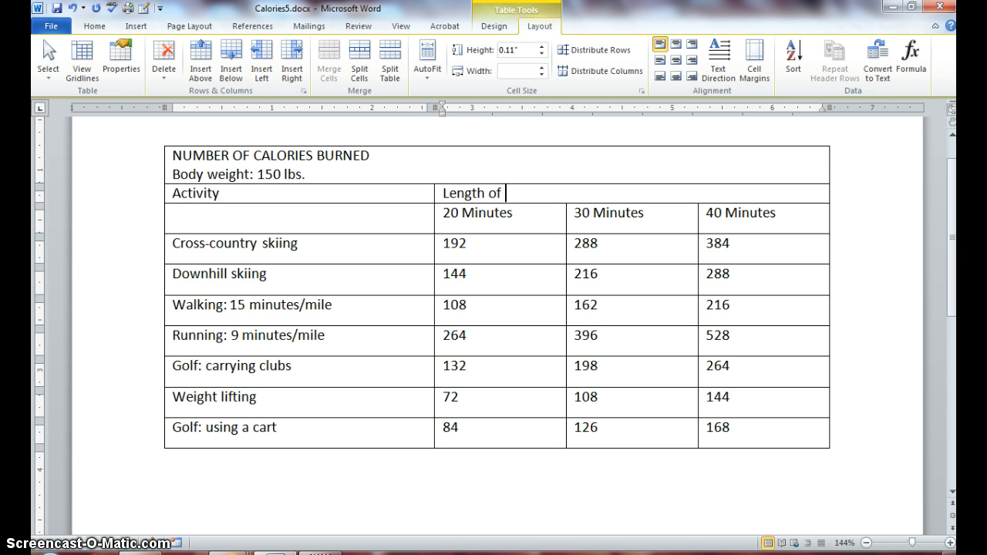
pyautogui.write(' Time')
# Step: Split the table in two at the "Running: 9 minutes/mile" row, and undo the split
pyautogui.click(353, 342)
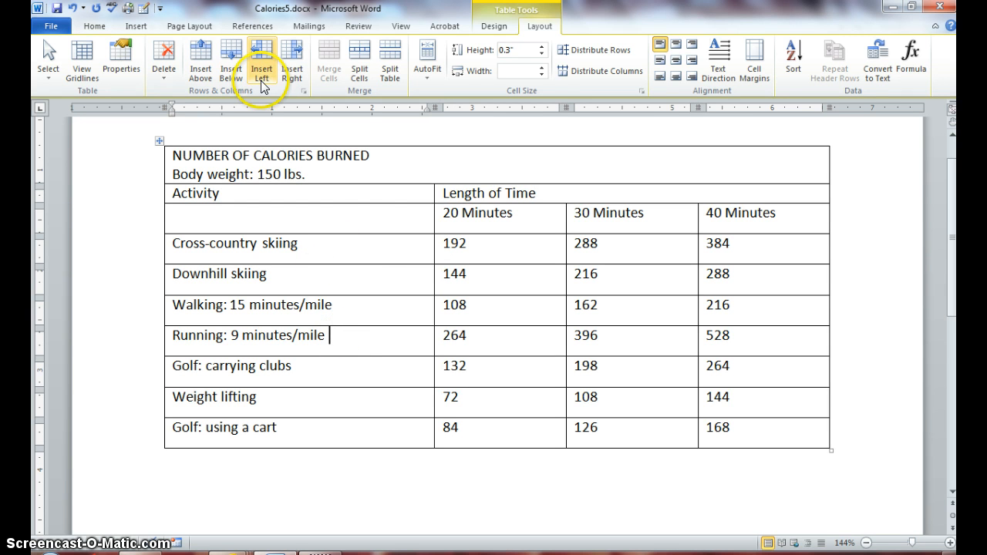
pyautogui.click(385, 62)
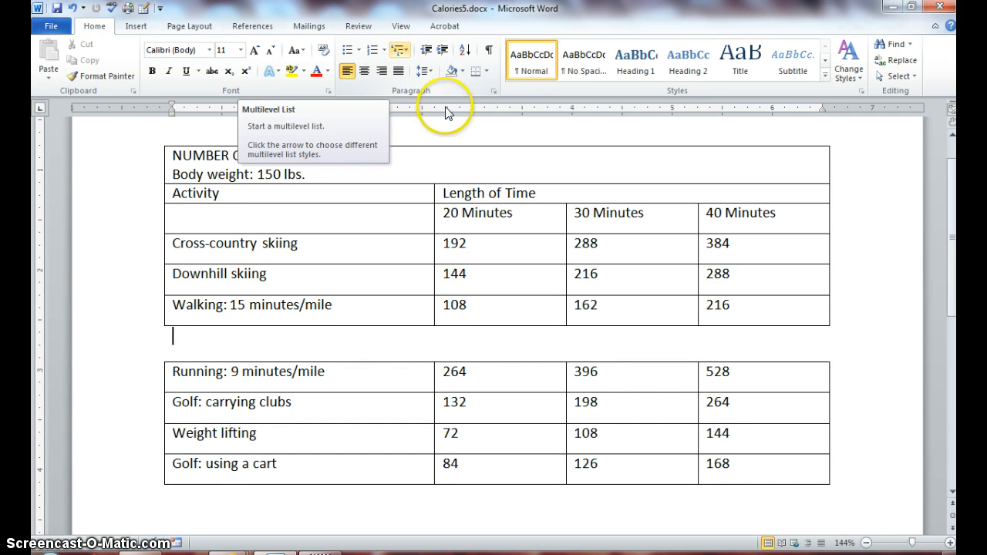
pyautogui.click(327, 385)
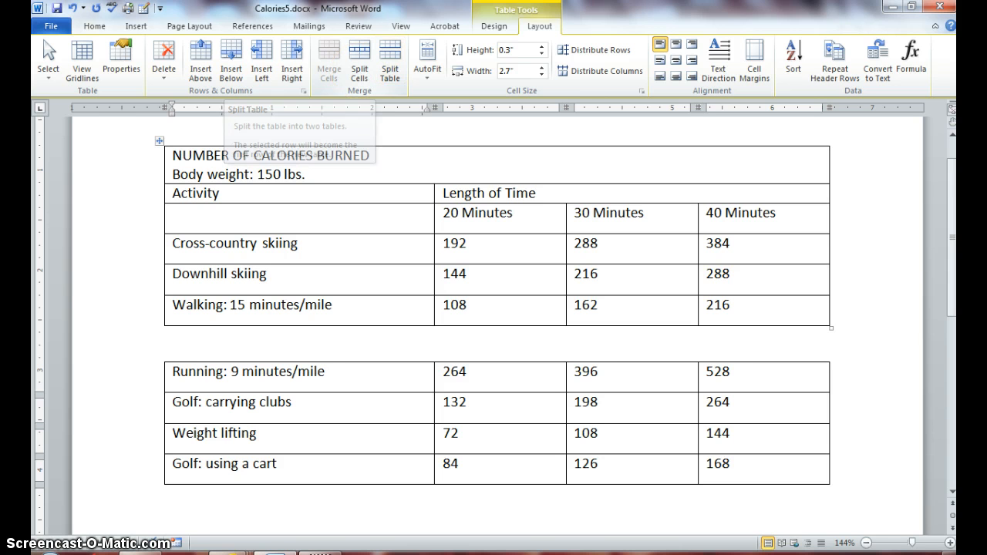
pyautogui.click(74, 9)
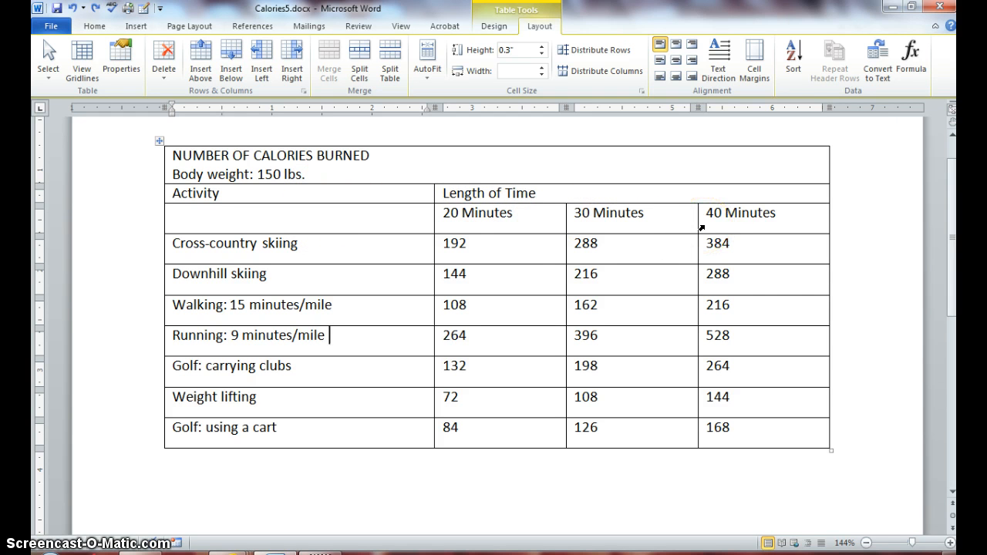
# Step: Save the changes to the Calories5 document
pyautogui.click(57, 8)
pyautogui.click(56, 9)
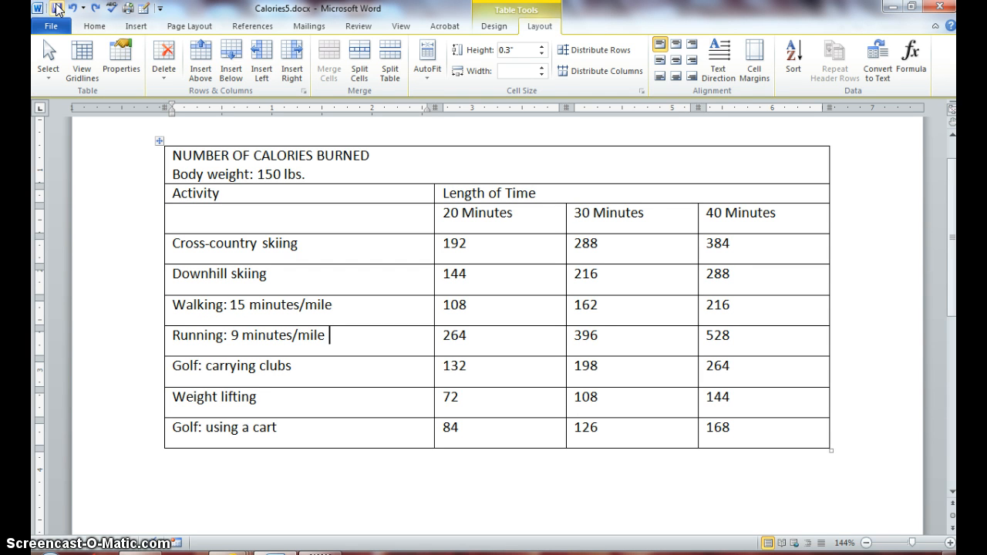